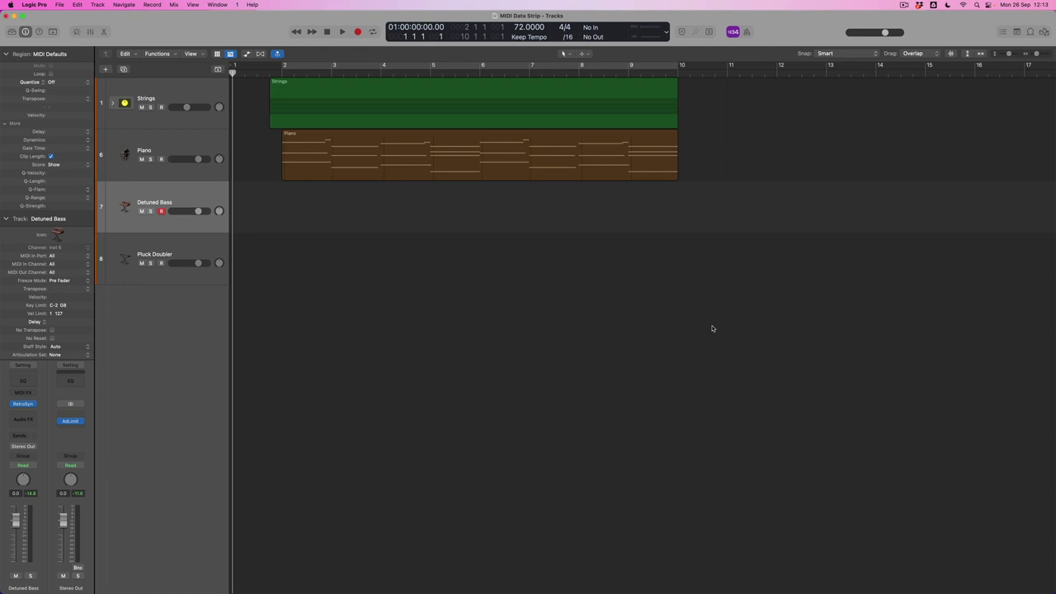
Step: Play through the arrangement, then expand the Strings stack to reveal Violin 1, Violin 2, Violas and Celli
key("space")
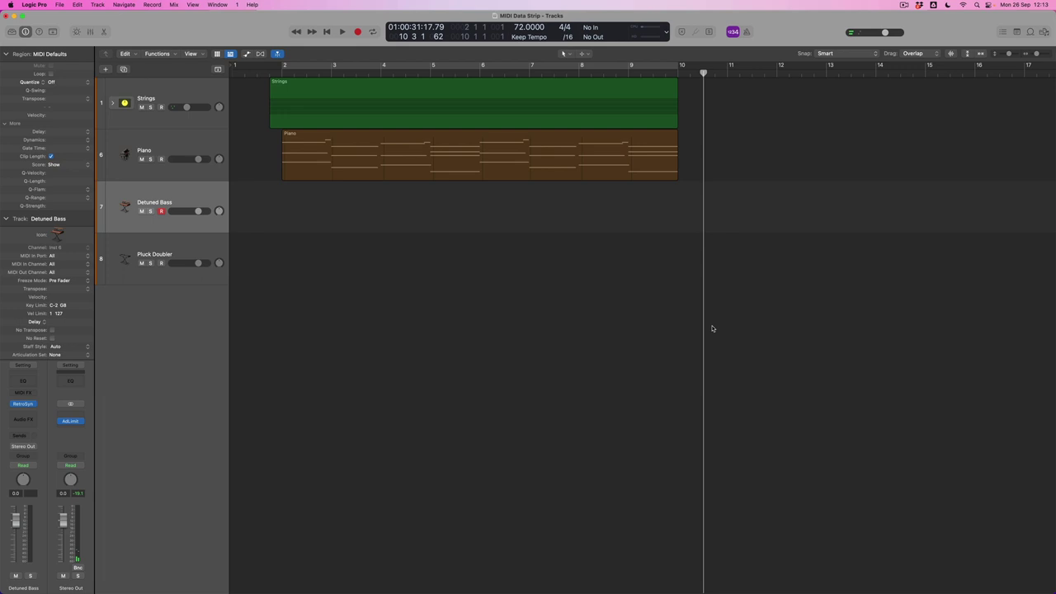
key("space")
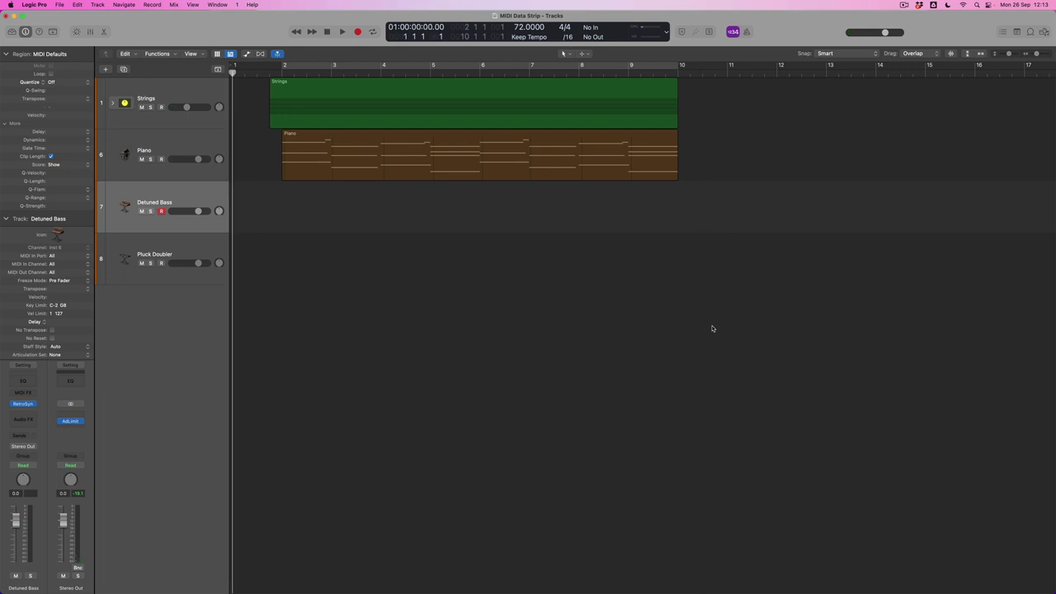
left_click(113, 104)
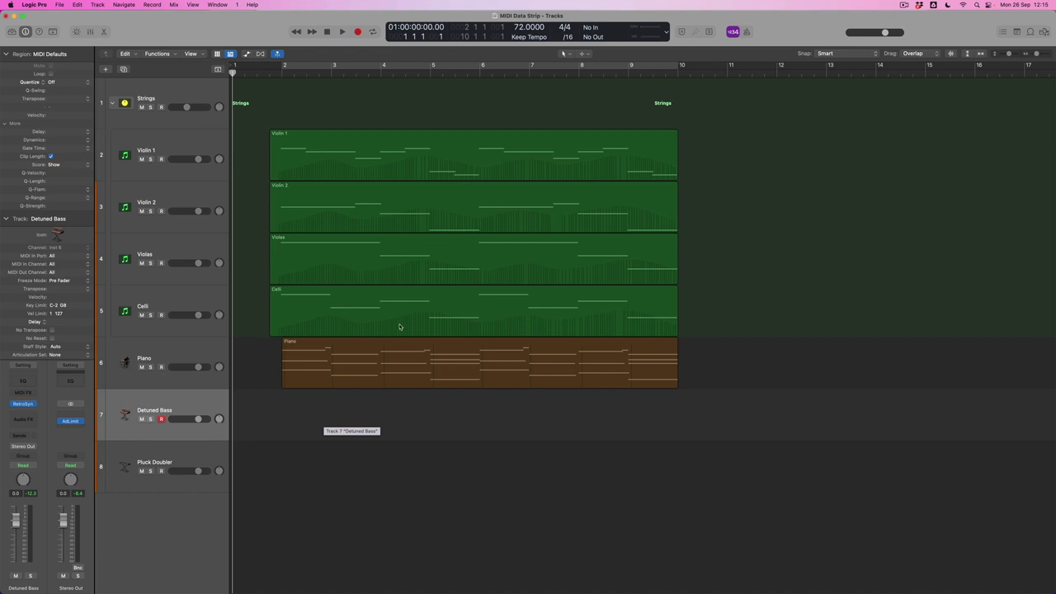
Step: Copy the Celli region onto Detuned Bass and flatten its modulation curve to about 27
left_click_drag(399, 326, 342, 425)
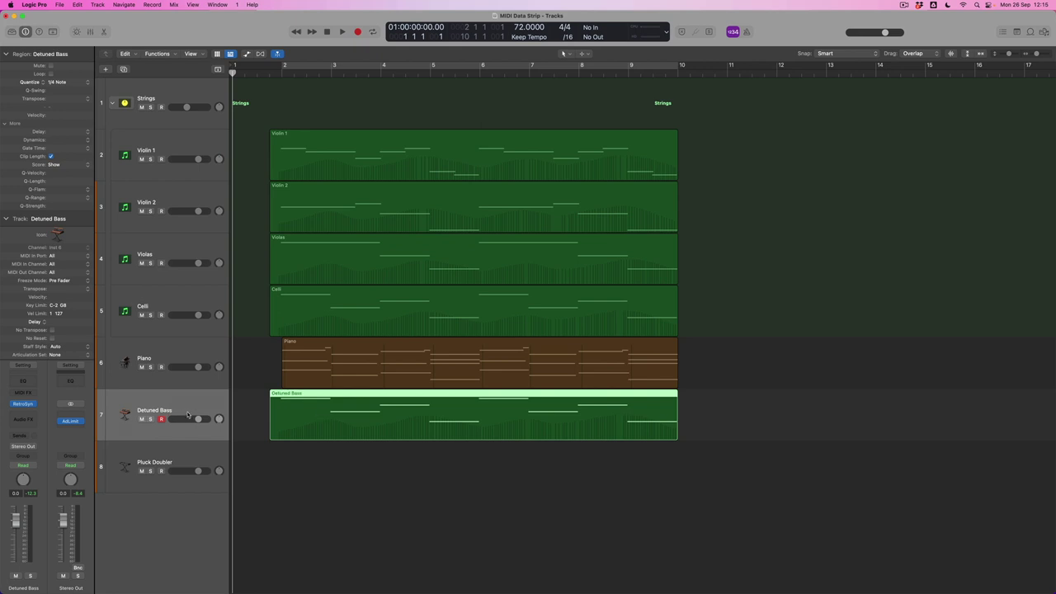
left_click(327, 466)
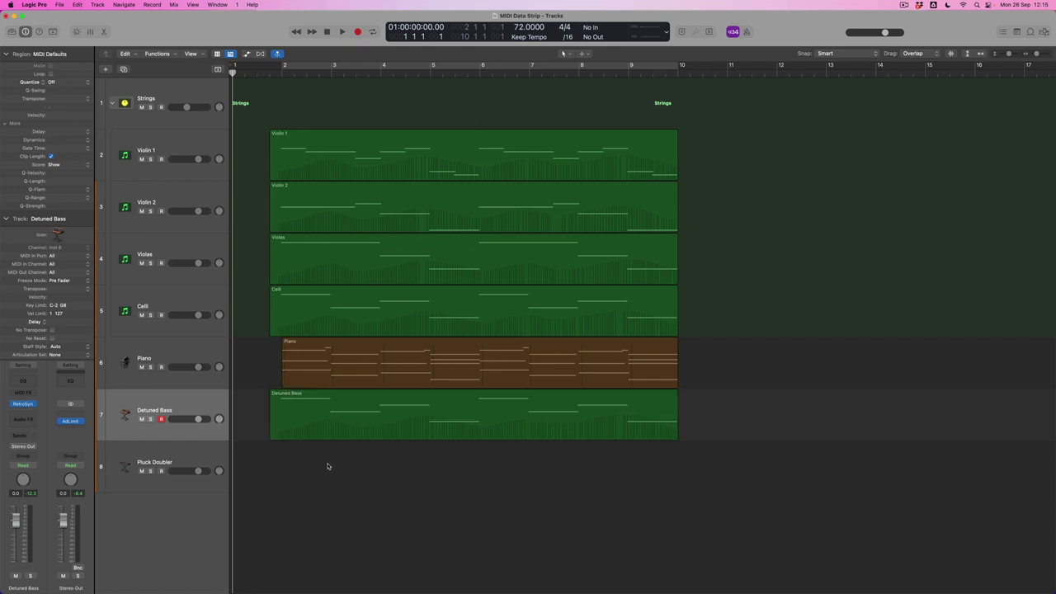
double_click(369, 427)
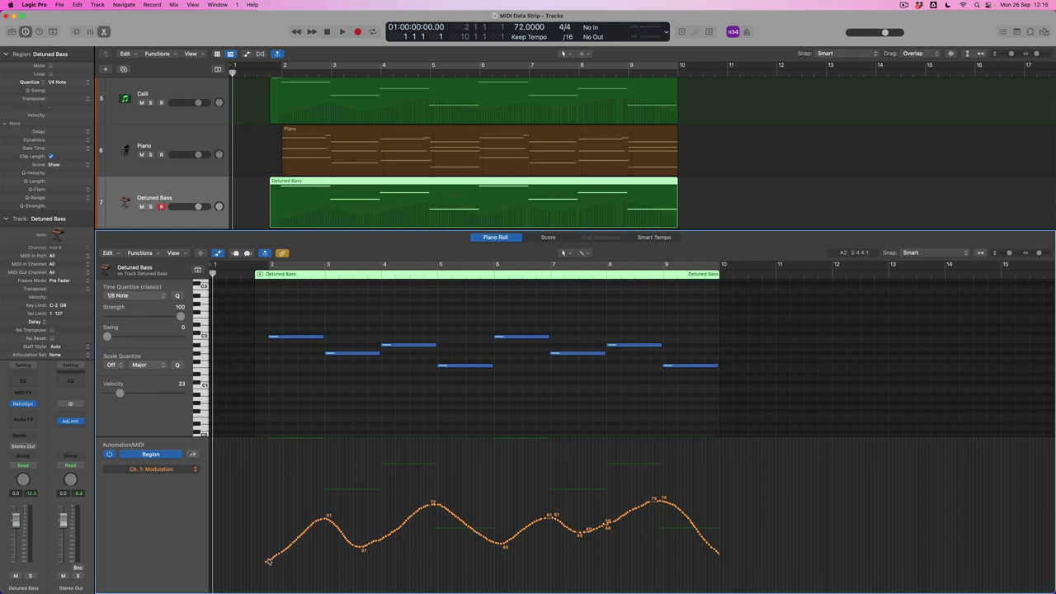
left_click_drag(268, 563, 703, 561)
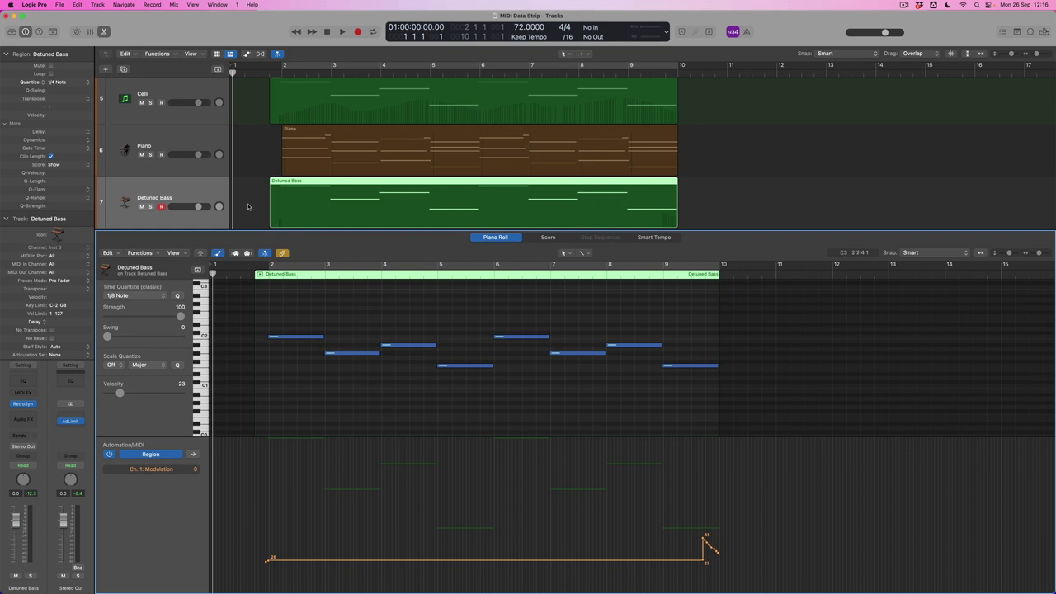
Step: List the Detuned Bass region's 30 events, including Modulation values 25 to 45, in the Event List
left_click(104, 32)
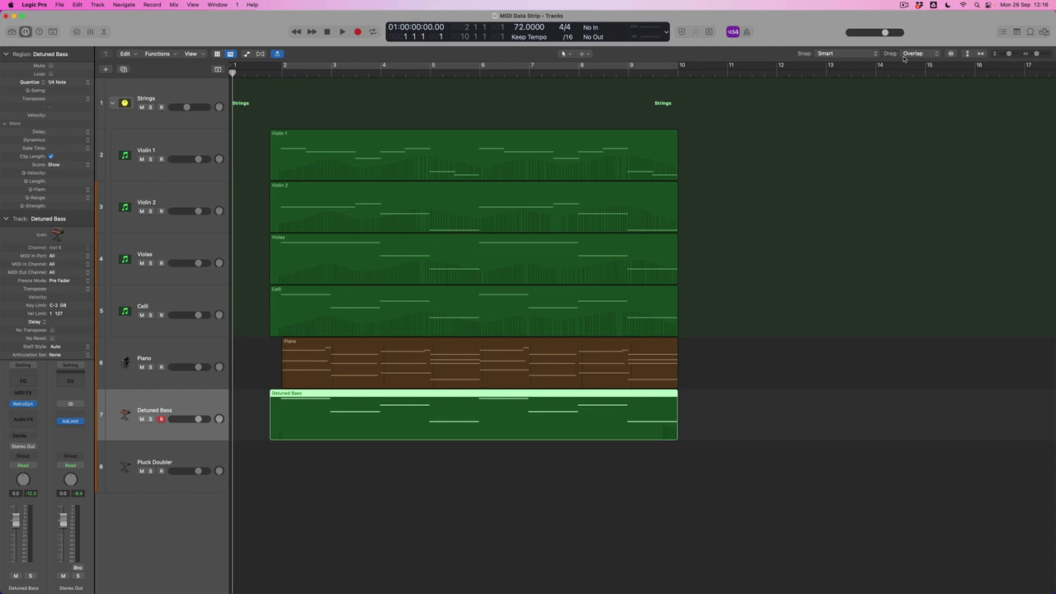
left_click(1004, 33)
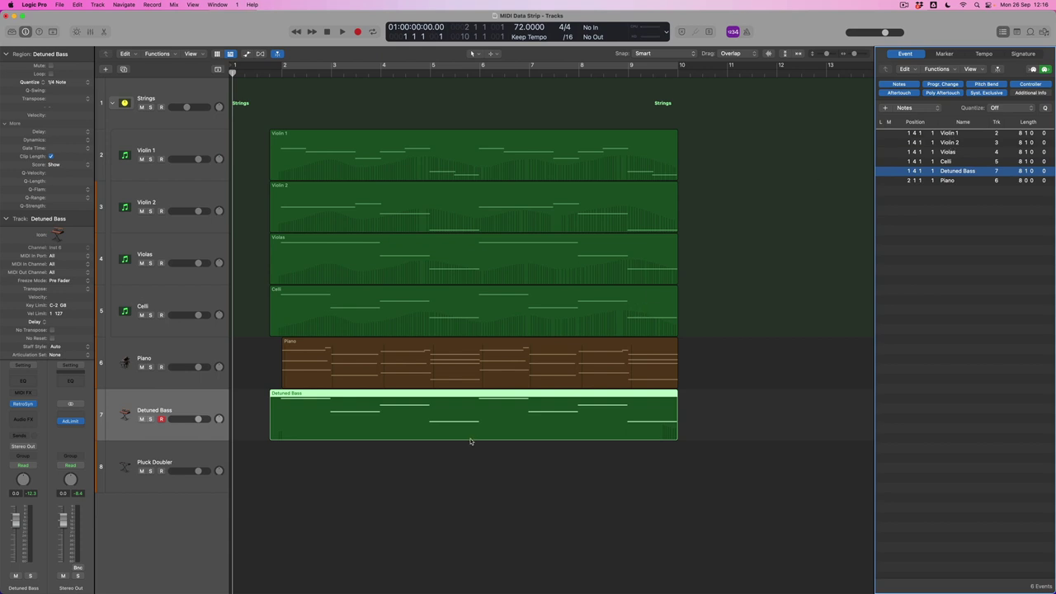
left_click(433, 466)
left_click(438, 424)
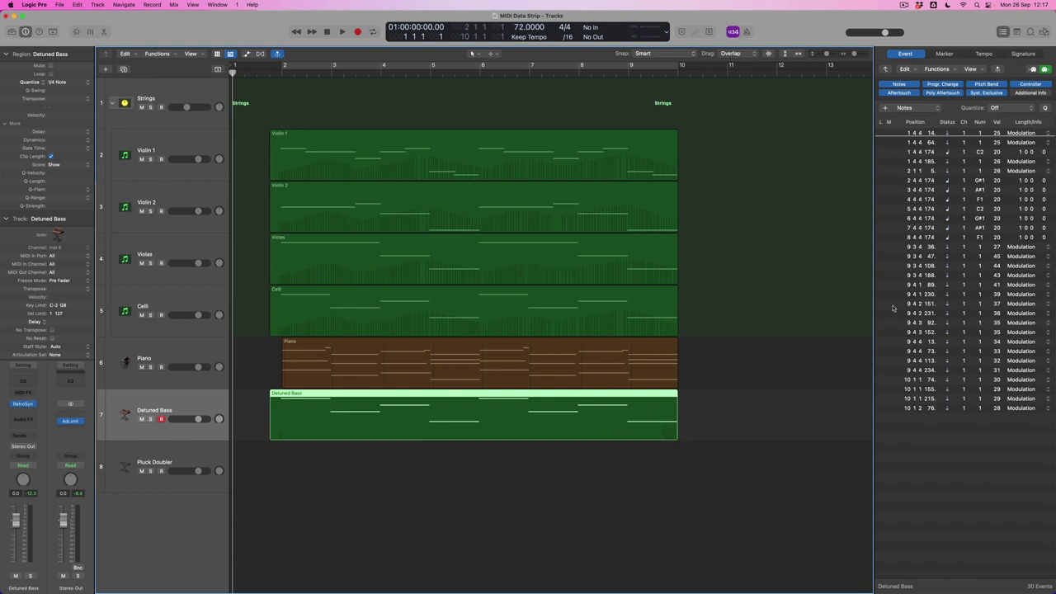
Step: Select all Modulation events in the Detuned Bass region and delete them, leaving 8 notes
left_click(918, 134)
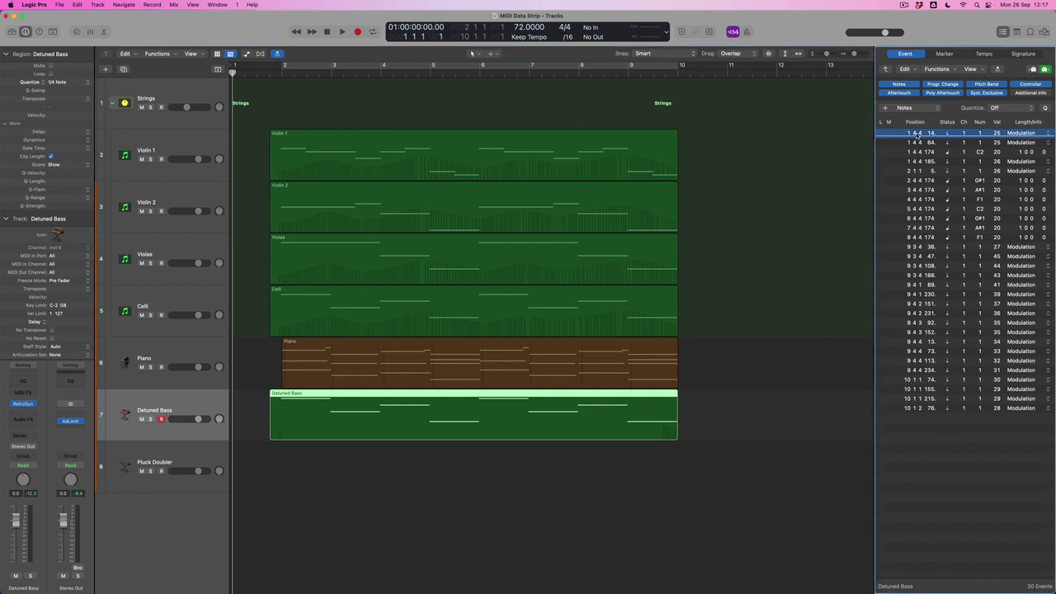
key("shift+s")
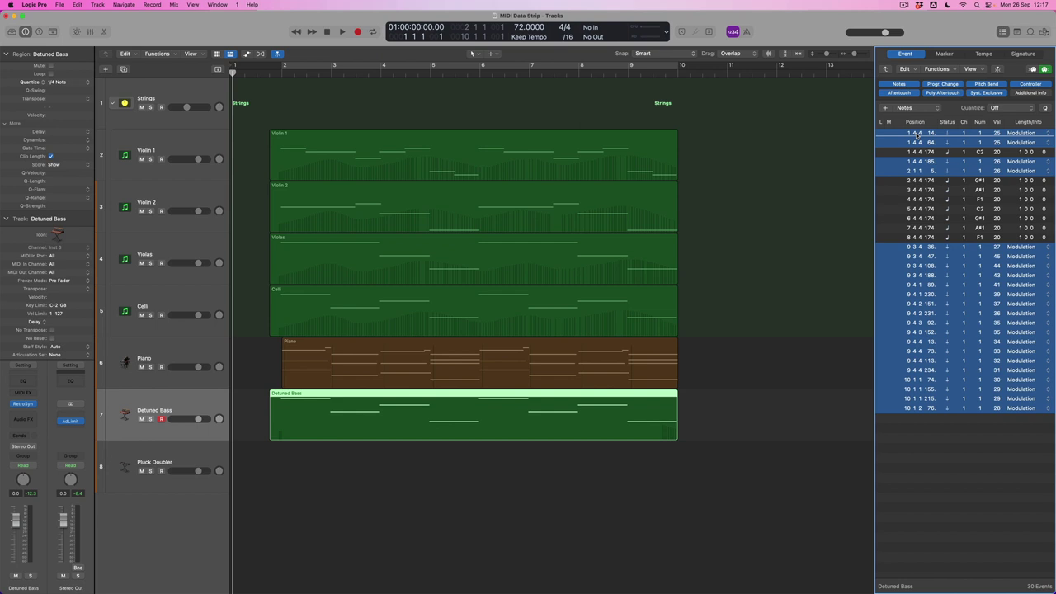
key("Delete")
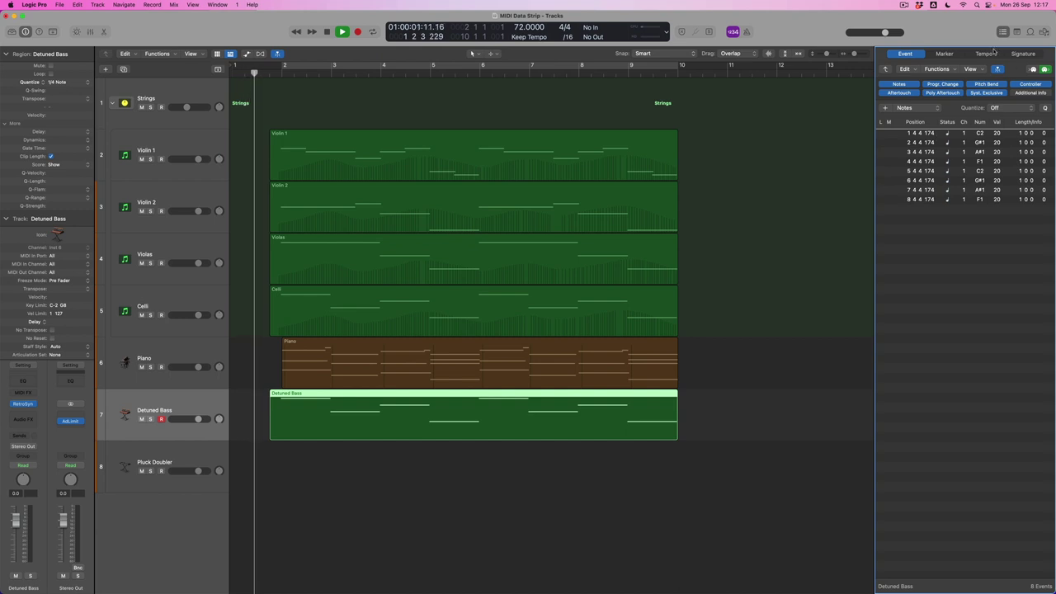
Step: Close the Event List and keep the region's Quantize at 1/4 Note
key("d")
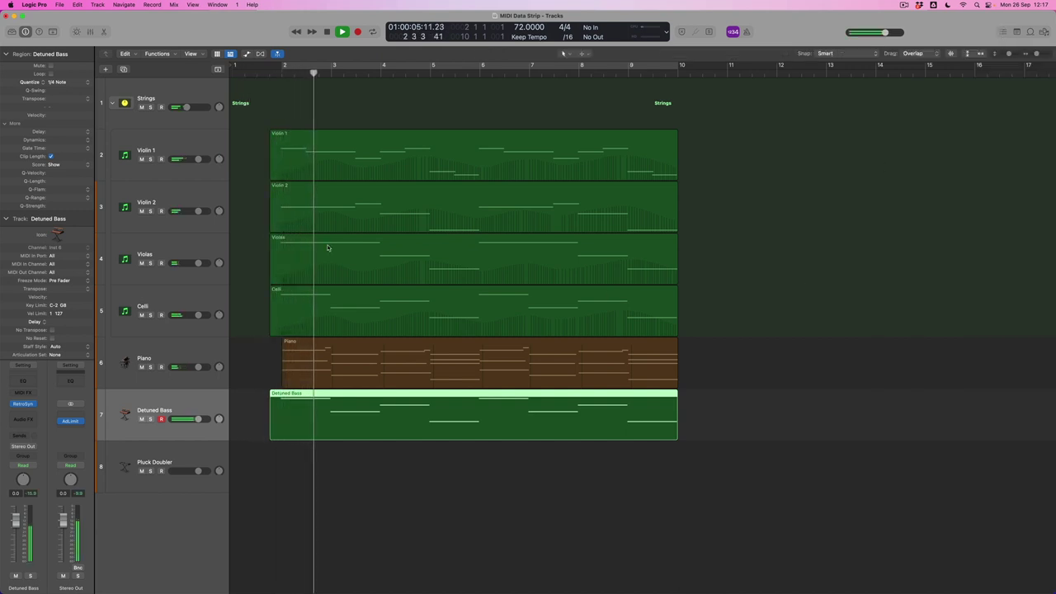
left_click(84, 82)
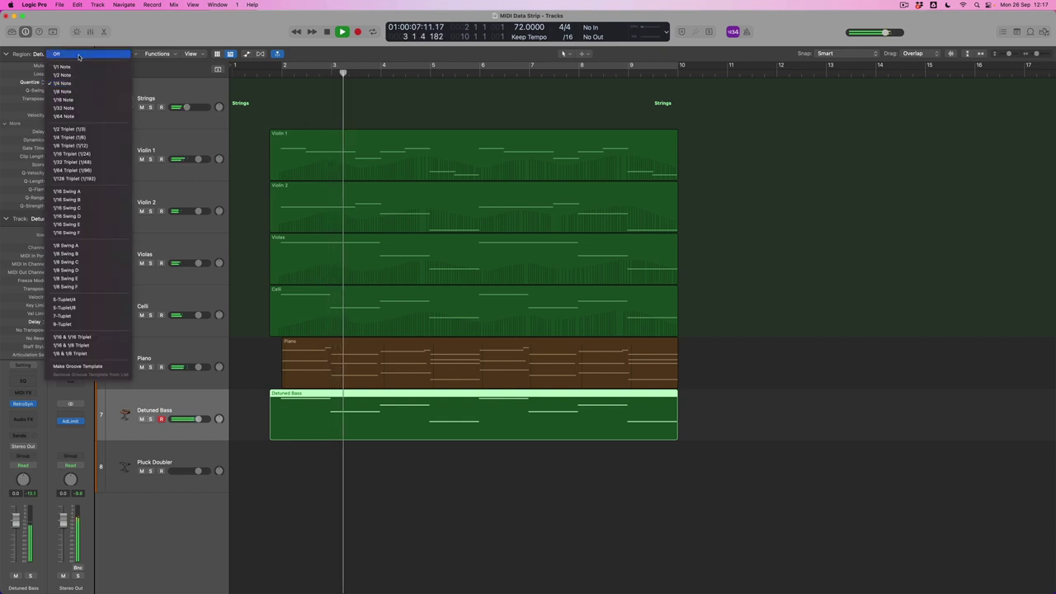
left_click(83, 54)
left_click(87, 83)
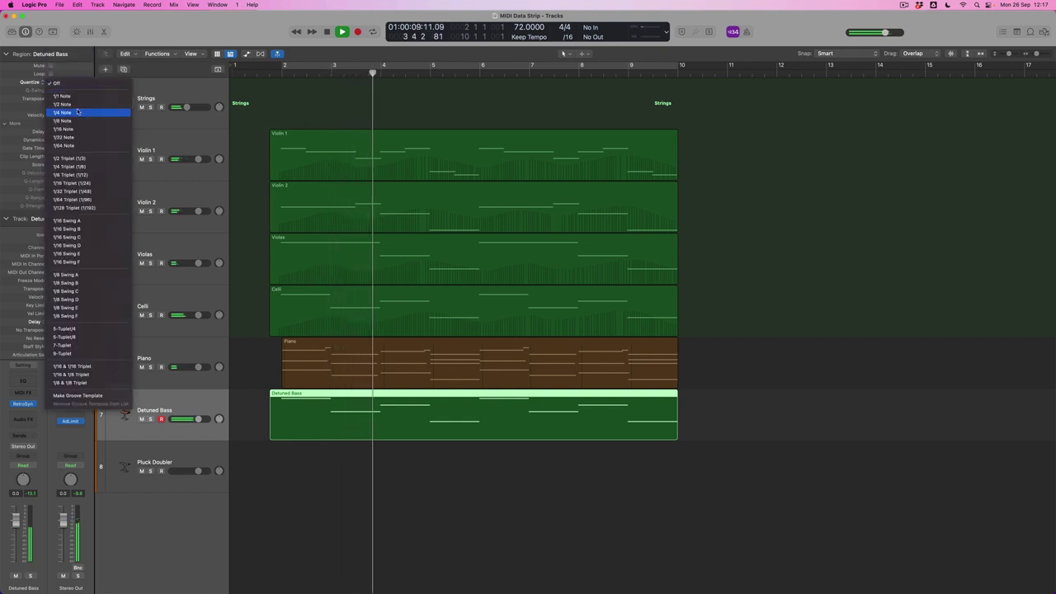
left_click(79, 113)
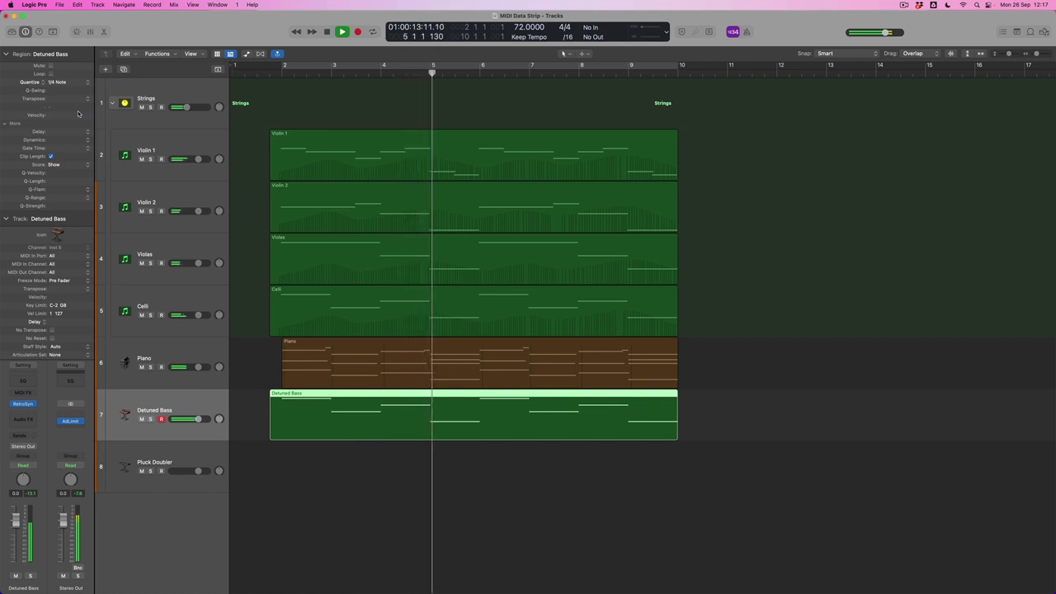
key("space")
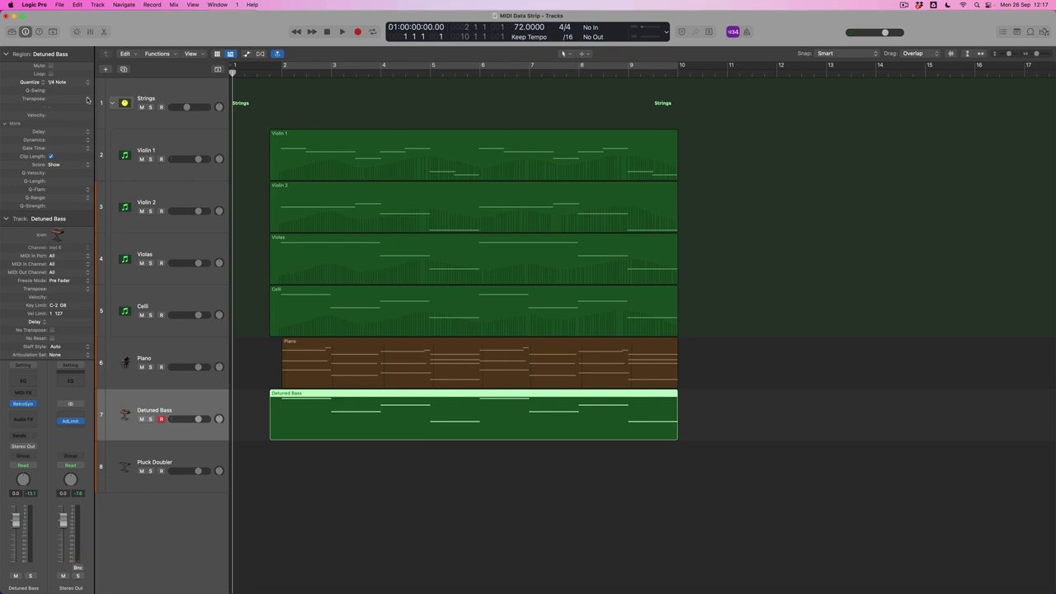
Step: Transpose the Detuned Bass region by +12 semitones and play it back
left_click(88, 98)
left_click(75, 94)
left_click(269, 73)
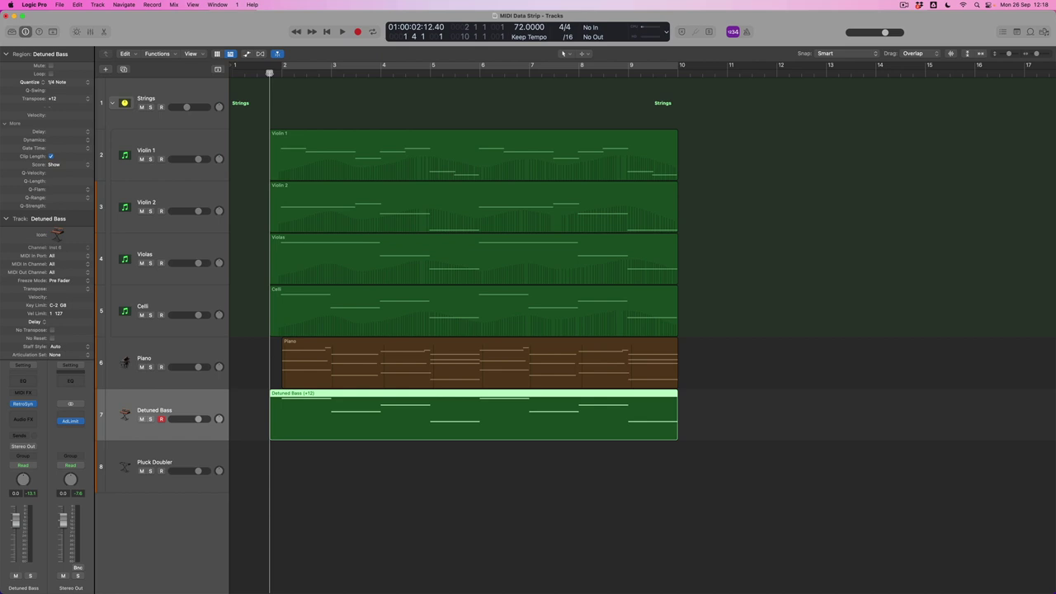
key("space")
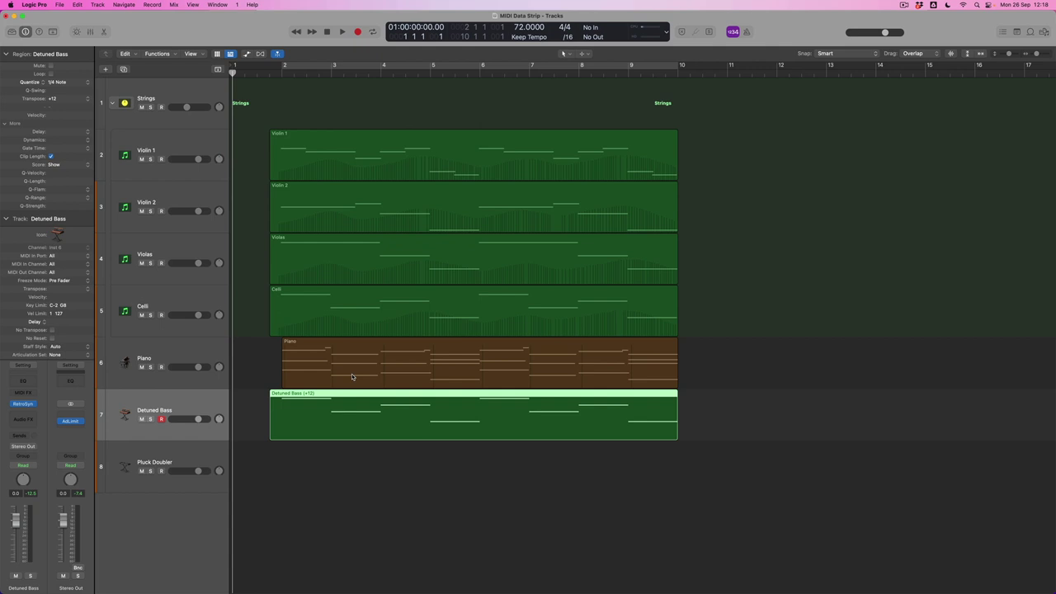
Step: Copy the Piano region onto the Pluck Doubler track at bar 2 and name it Pluck Doubler
left_click_drag(351, 377, 353, 476)
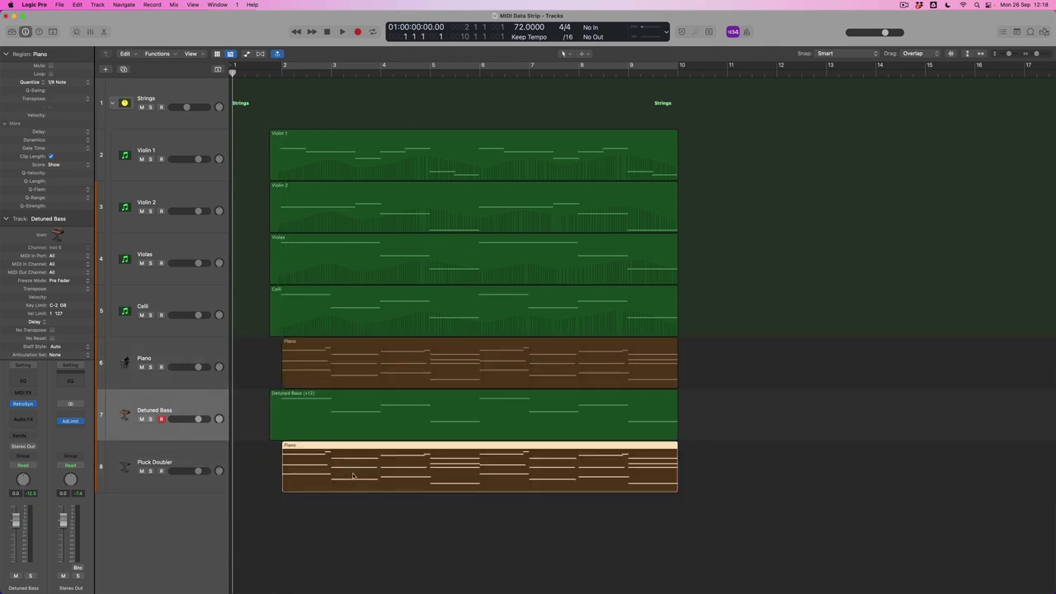
left_click(152, 460)
key("alt+shift+n")
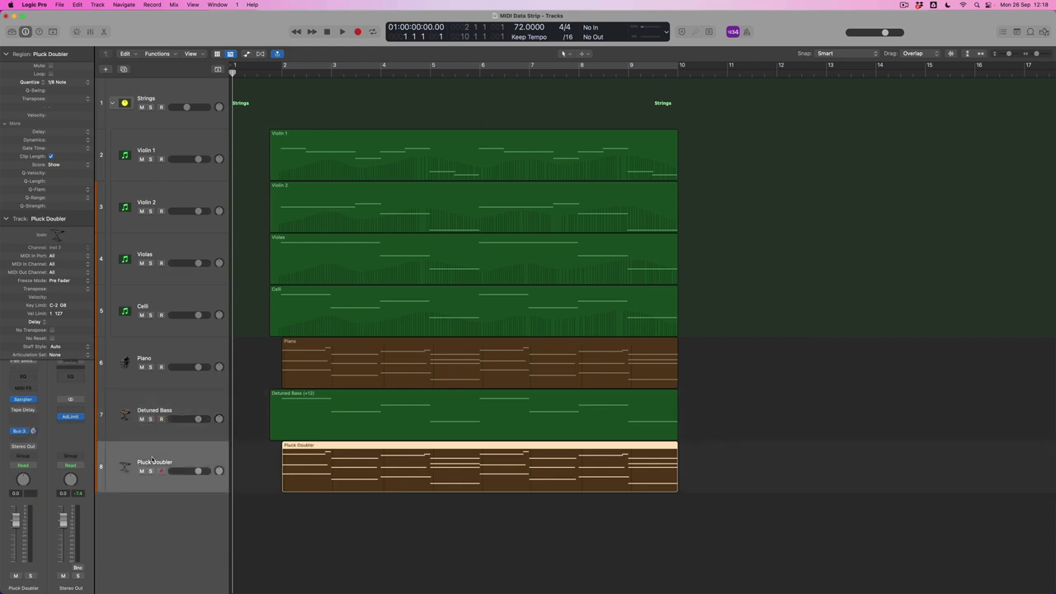
Step: In the Pluck Doubler Piano Roll, delete the lower chord notes, keeping only the top melody
double_click(368, 447)
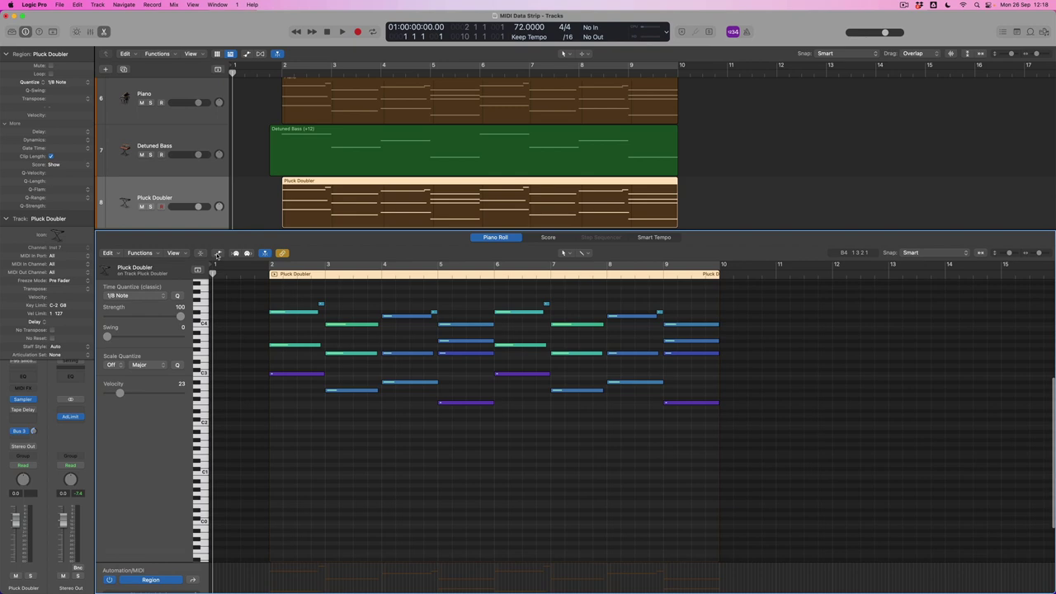
left_click(217, 254)
scroll(405, 437, "up", 3)
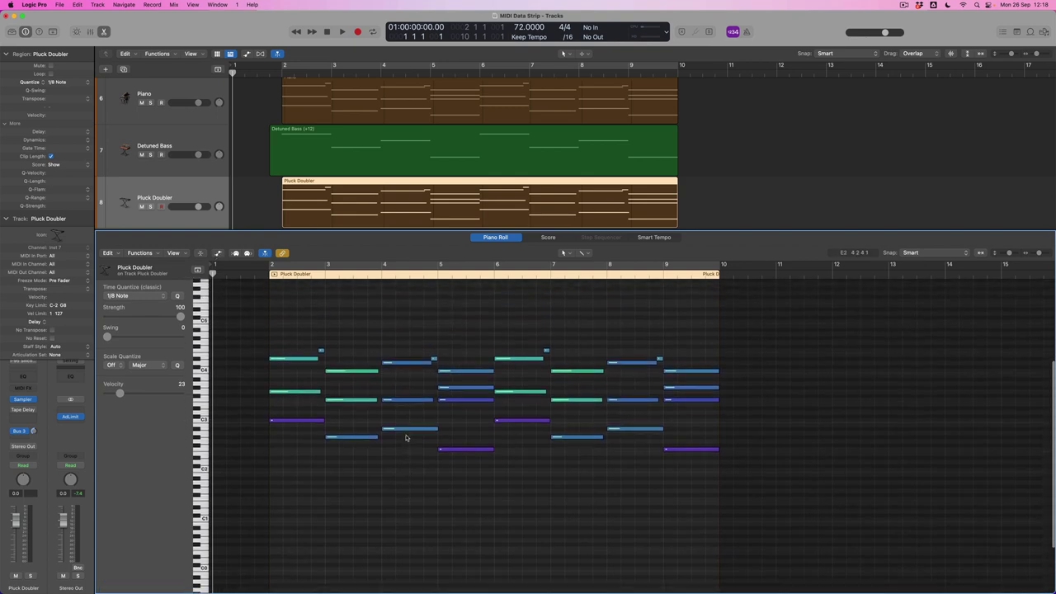
scroll(405, 437, "up", 1)
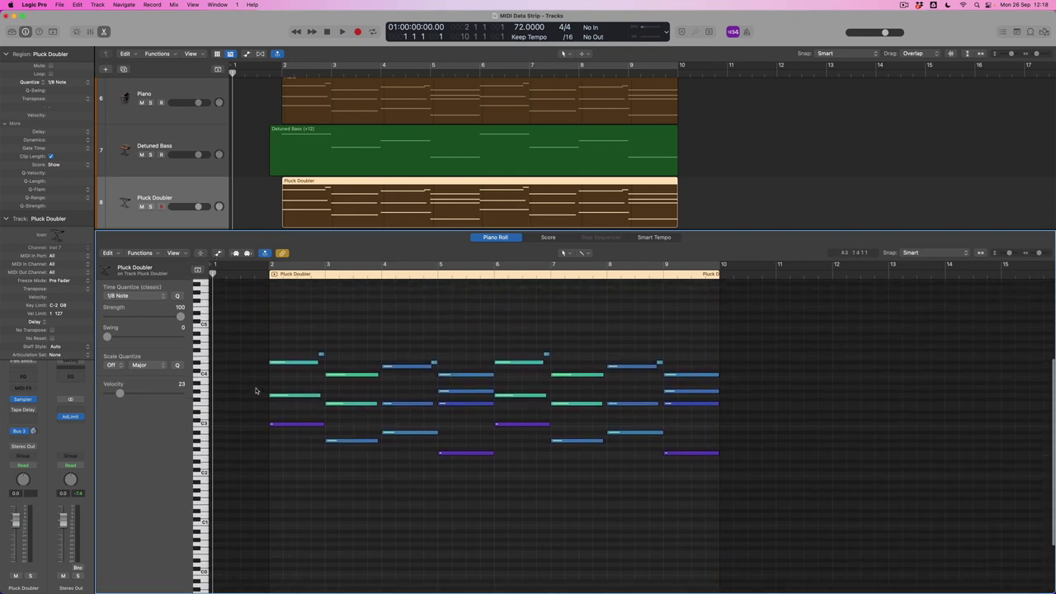
left_click_drag(257, 380, 686, 516)
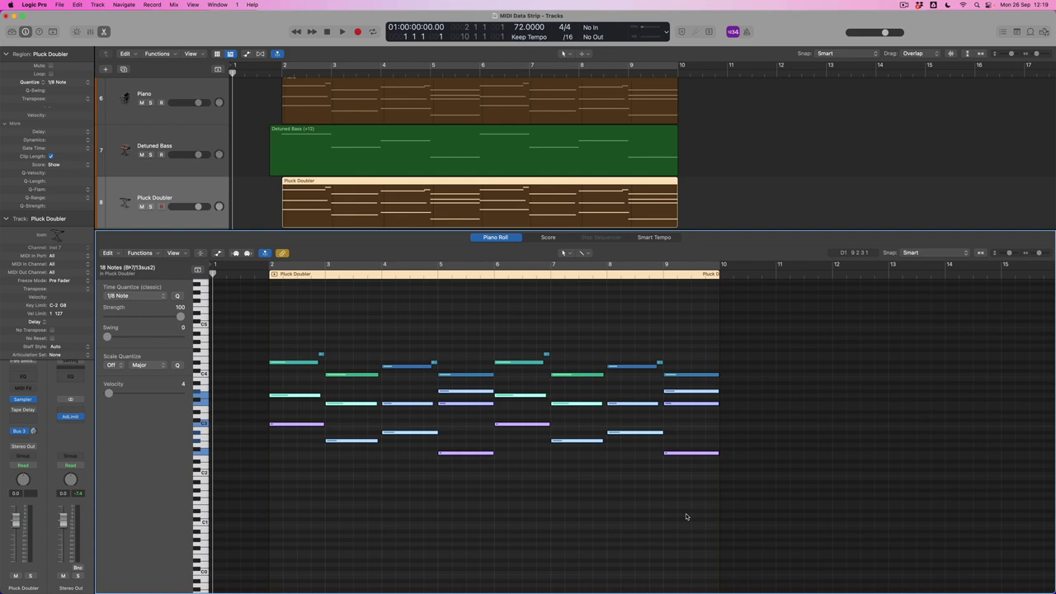
key("Delete")
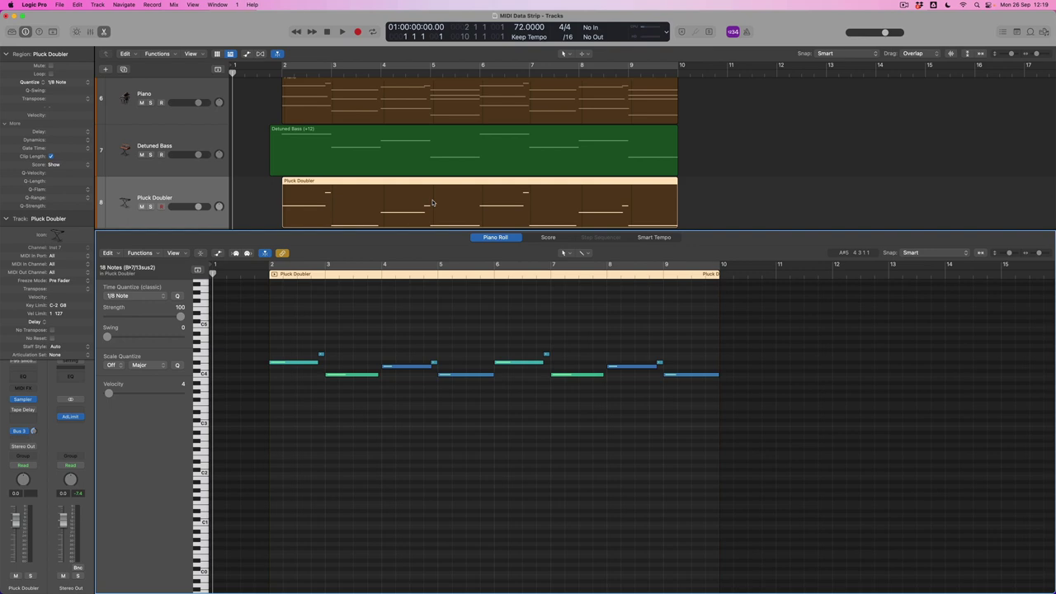
Step: Display the Pluck Doubler region's Ch. 1 Sustain controller lane beneath its notes
left_click(219, 253)
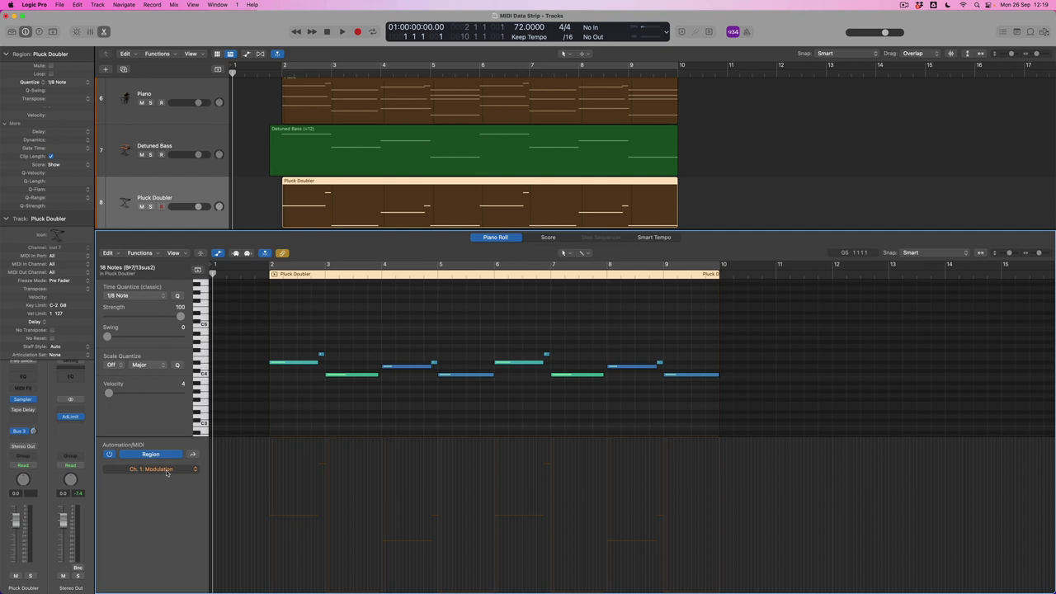
left_click(194, 455)
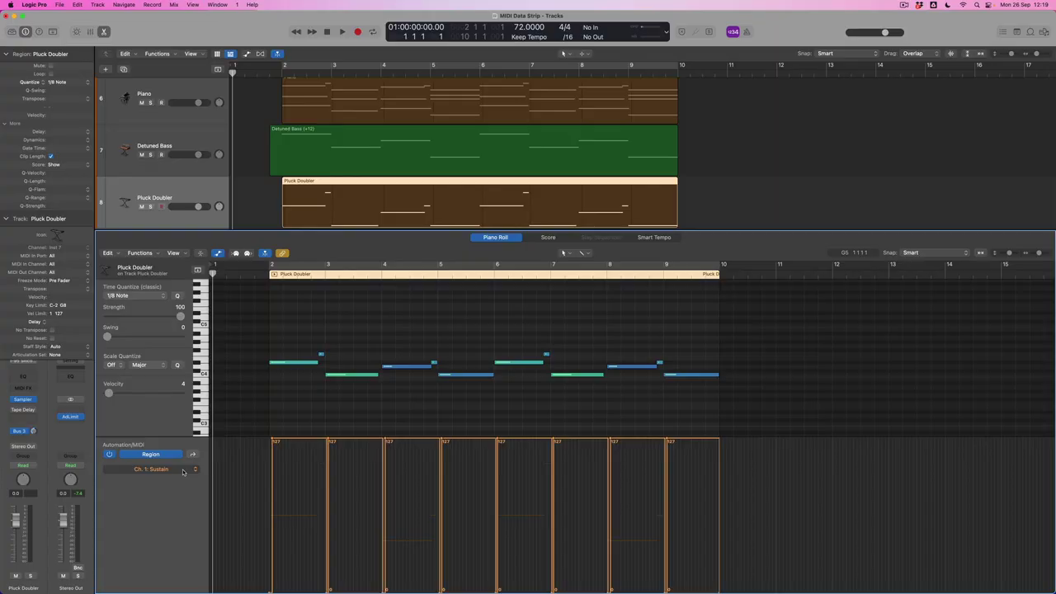
left_click(633, 209)
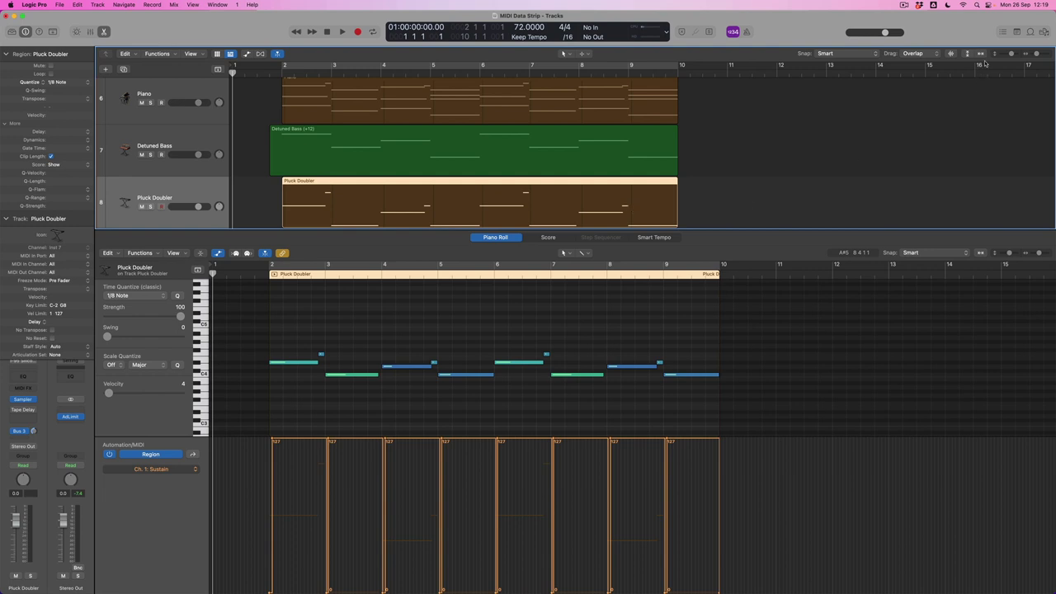
Step: Open the Event List showing the Pluck Doubler region's 29 notes and Sustain events
left_click(1003, 32)
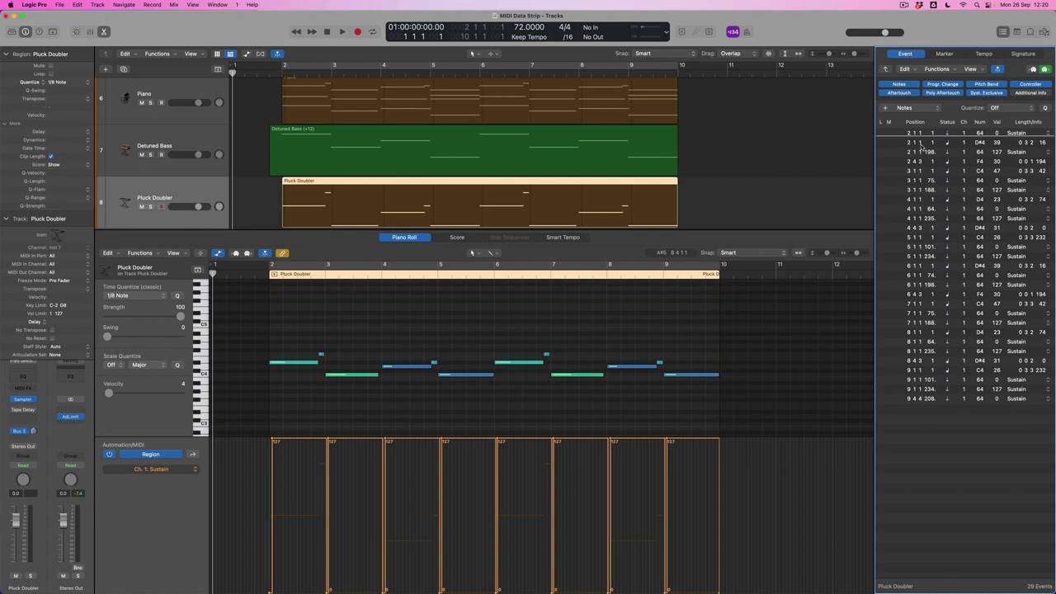
left_click(918, 143)
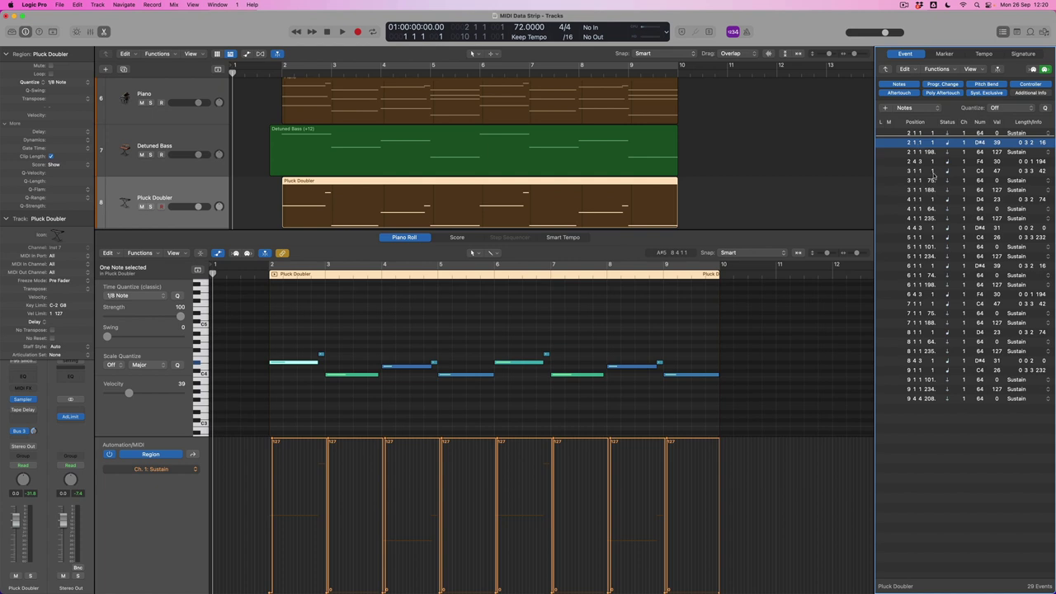
left_click(924, 161)
left_click(920, 172)
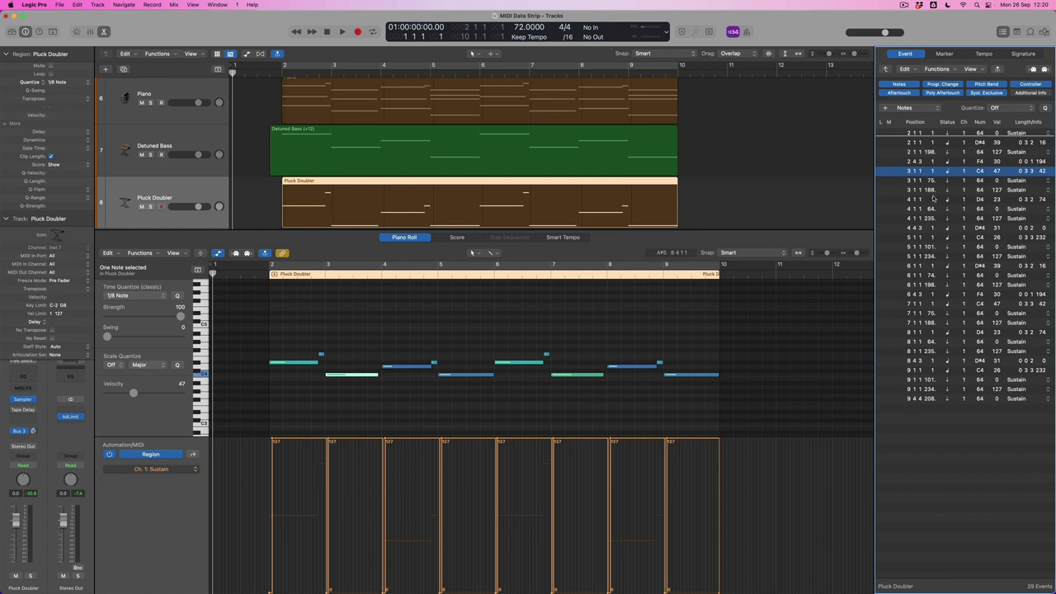
left_click(921, 162)
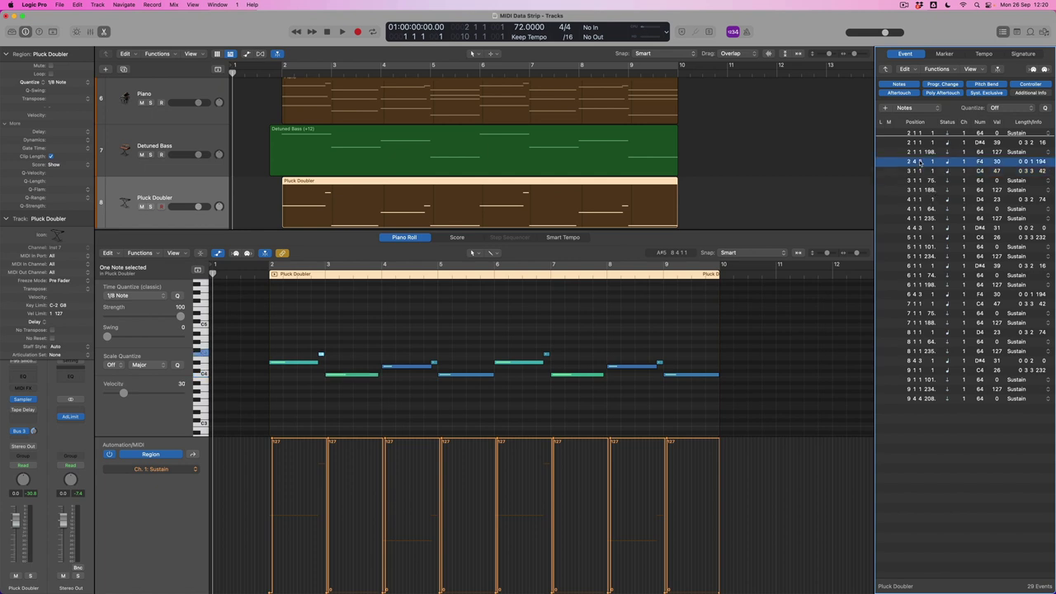
left_click(925, 144)
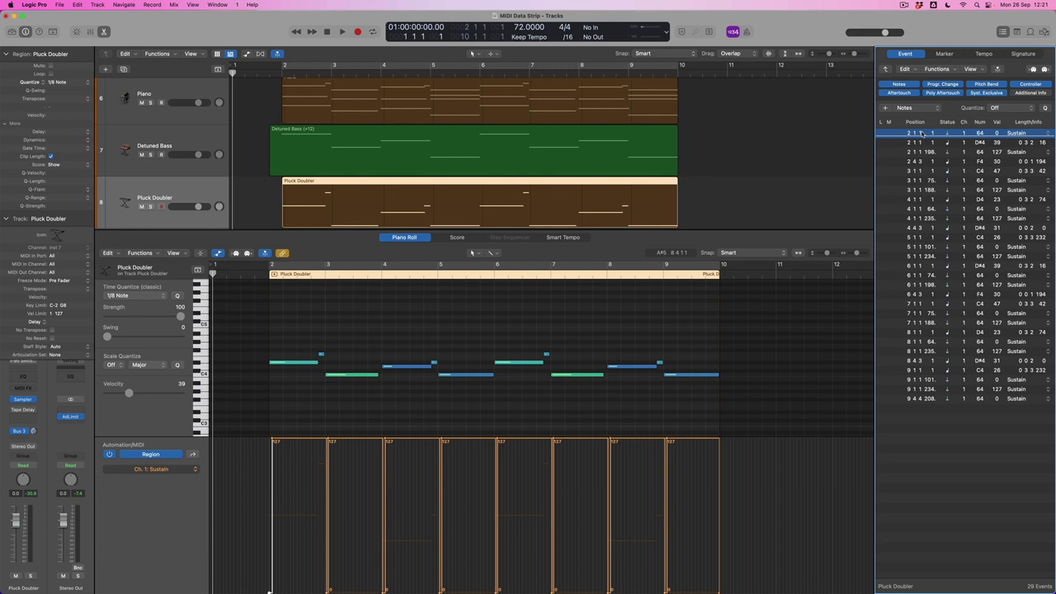
left_click(928, 152)
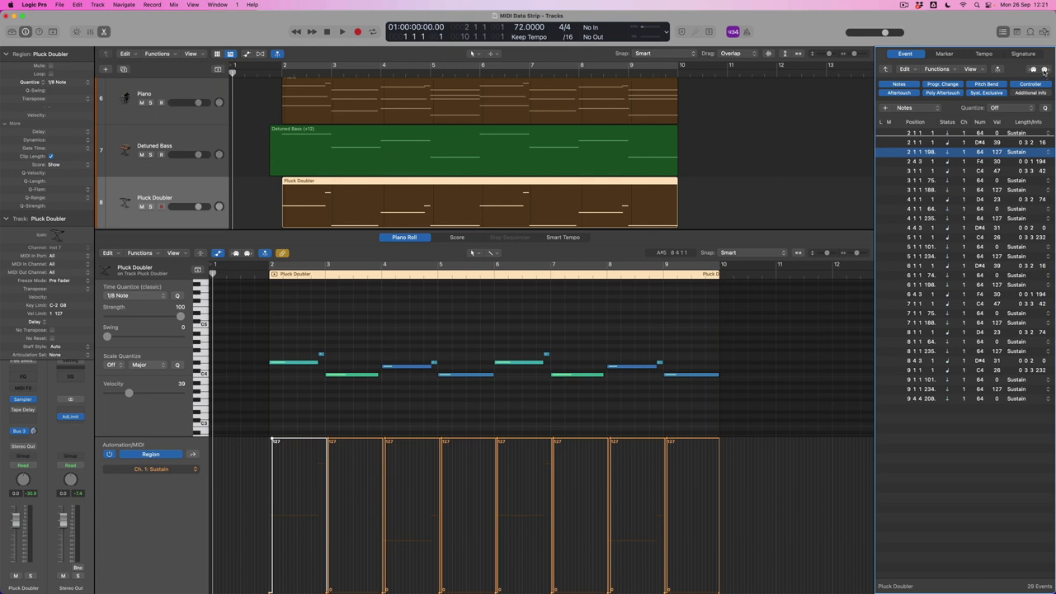
Step: Select all Sustain events in the Pluck Doubler region and delete them, leaving 12 melody notes
left_click(926, 135)
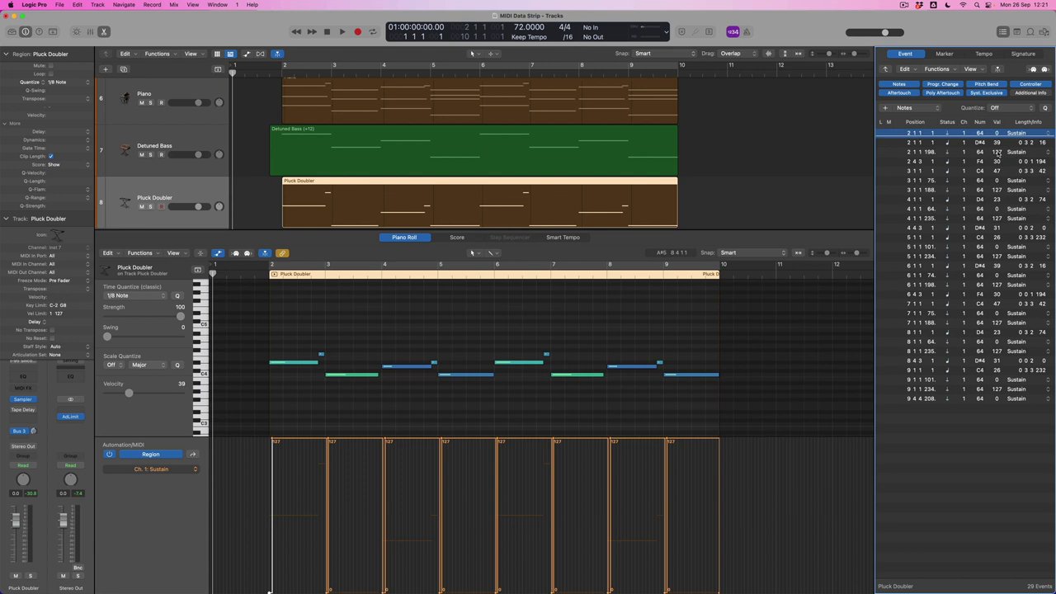
key("shift+s")
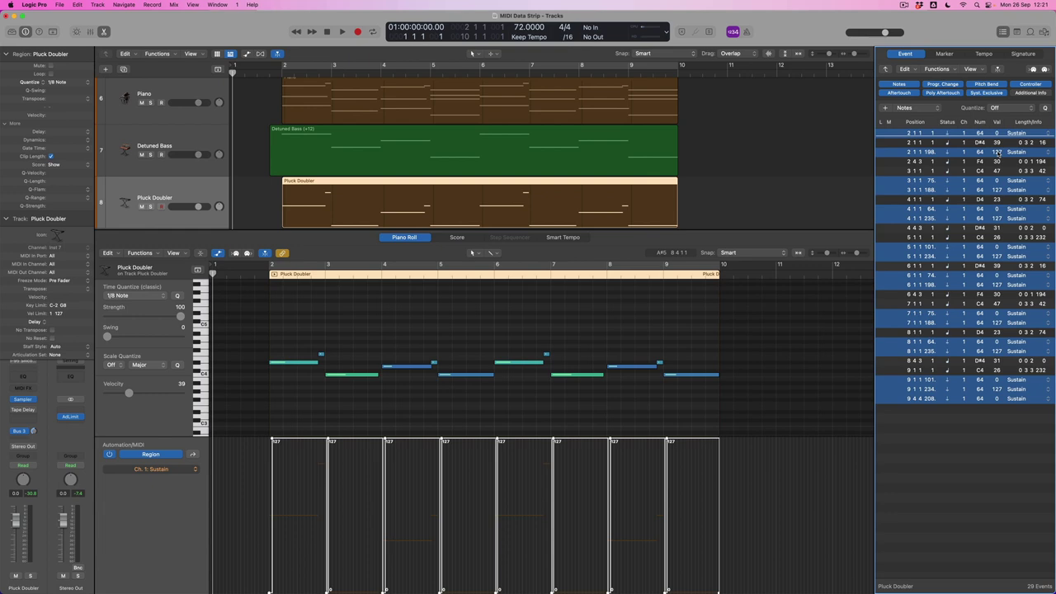
key("Delete")
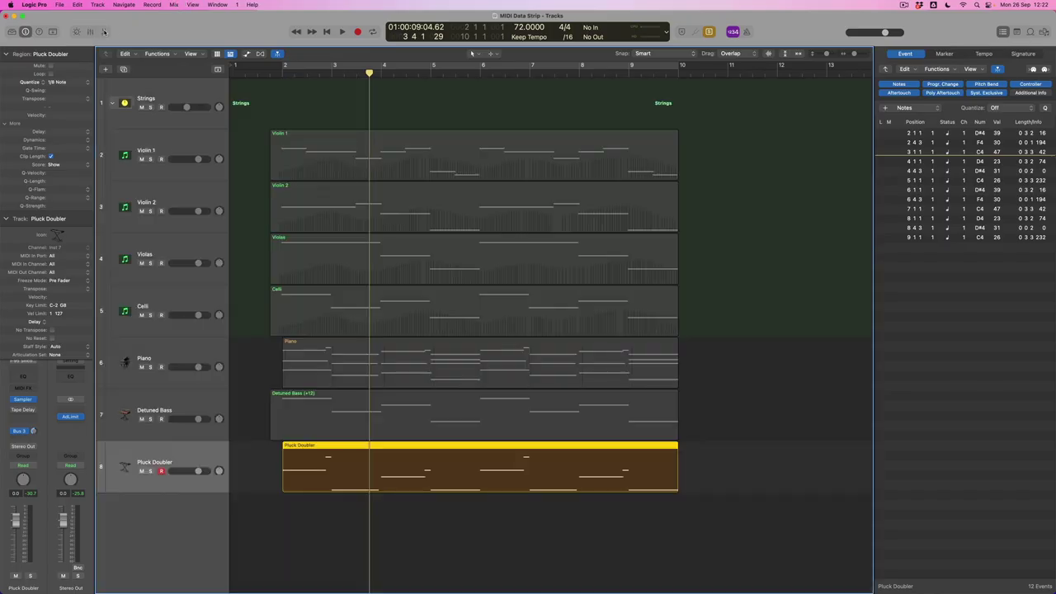
Step: Close the Event List and return the playhead to the project start
left_click(1001, 31)
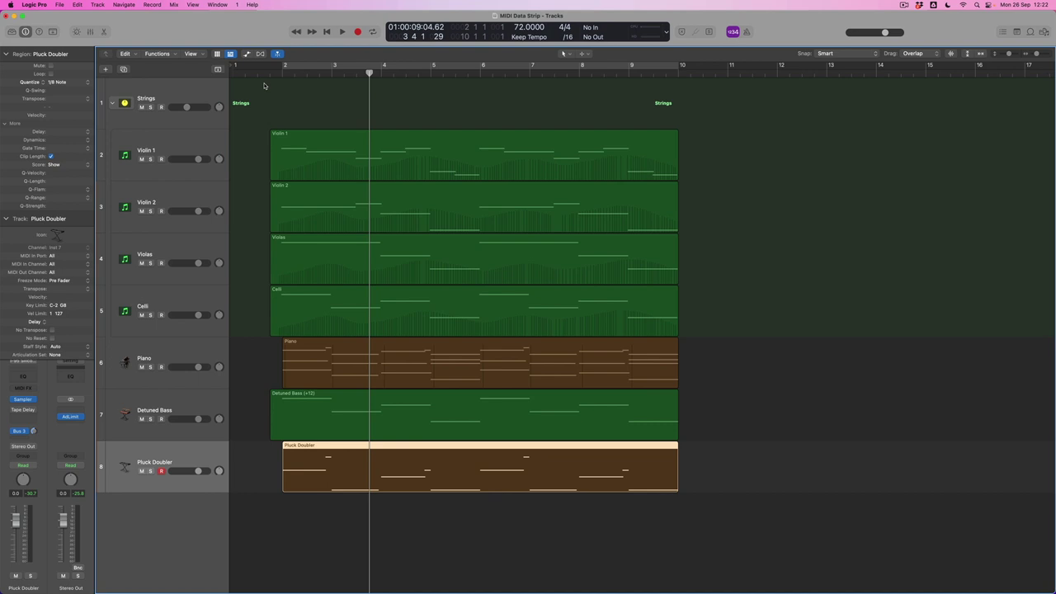
key("space")
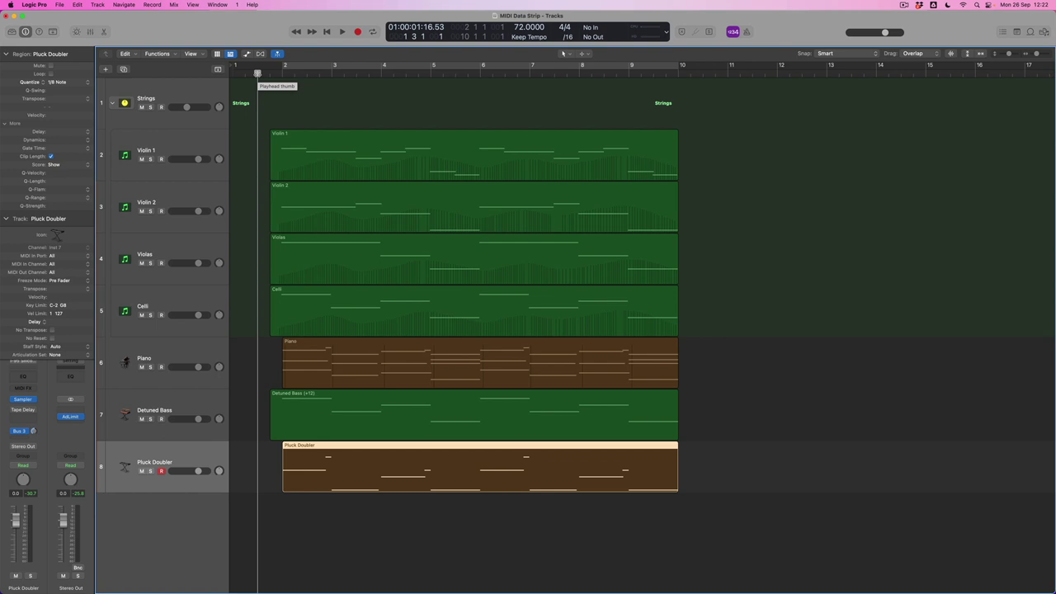
Step: Play the arrangement to hear the cleaned Detuned Bass and Pluck Doubler regions
key("space")
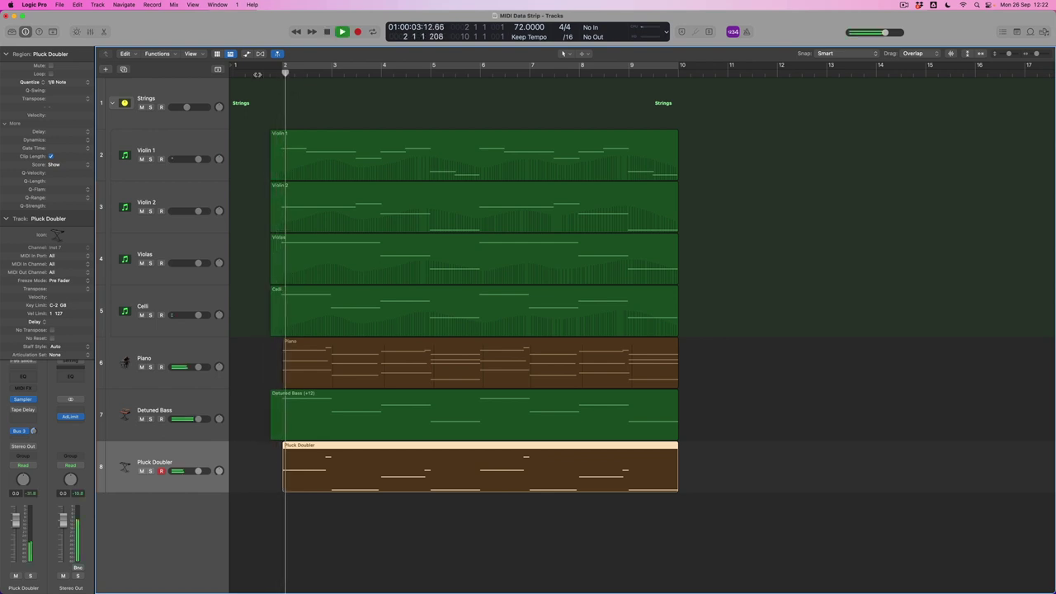